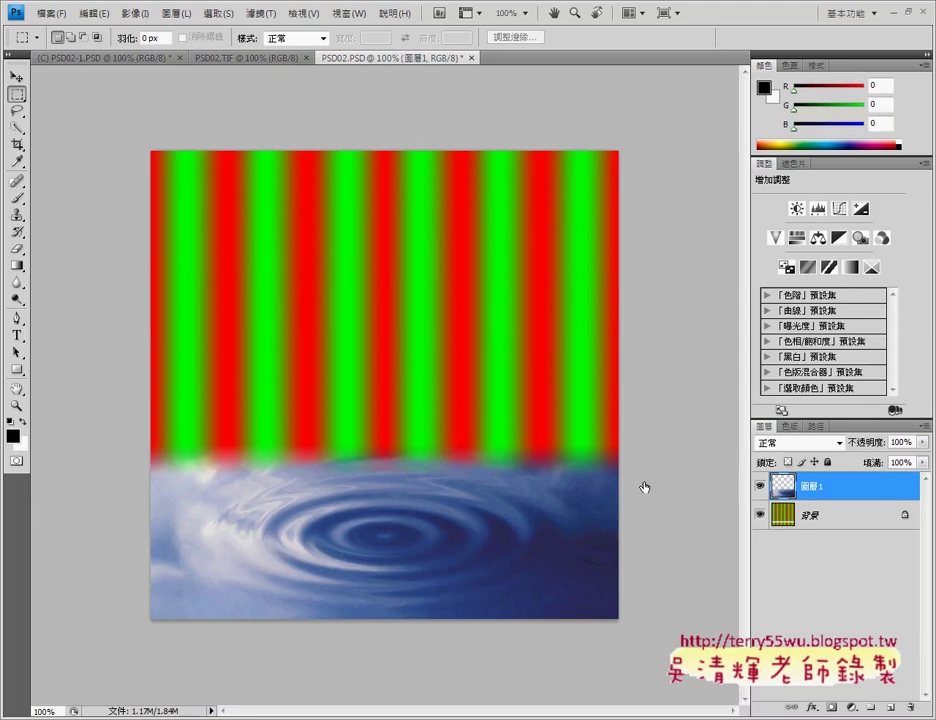
- Hide the water layer, then select the water area at the bottom twice and deselect it each time
{"action": "left_click", "coordinate": [760, 486]}
{"action": "left_click_drag", "start_coordinate": [140, 459], "coordinate": [622, 622]}
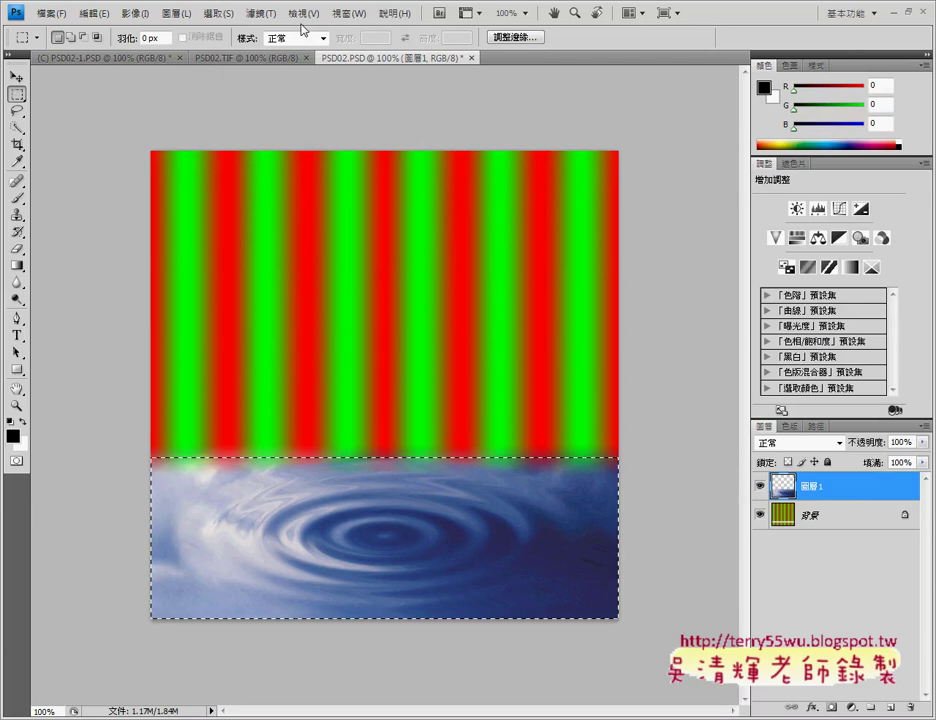
{"action": "key", "text": "ctrl+d"}
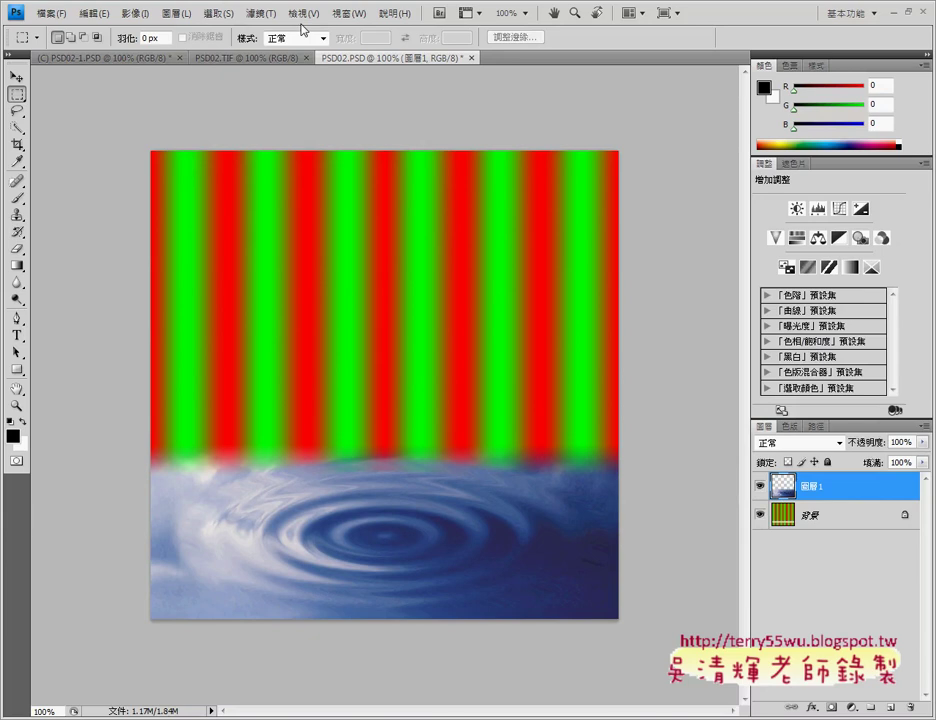
{"action": "left_click_drag", "start_coordinate": [149, 461], "coordinate": [656, 624]}
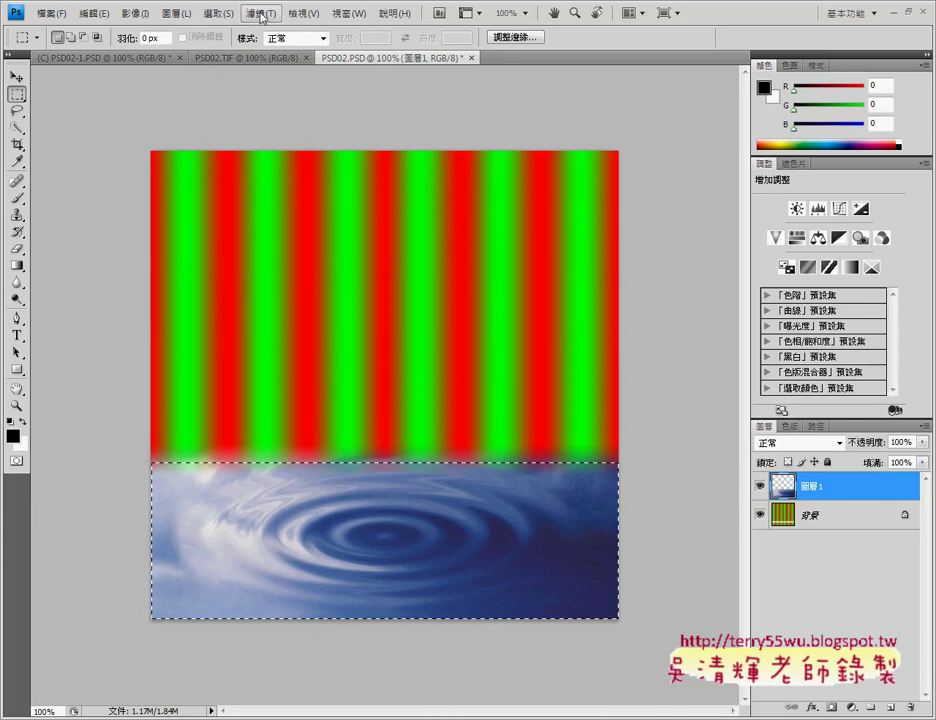
{"action": "left_click", "coordinate": [219, 13]}
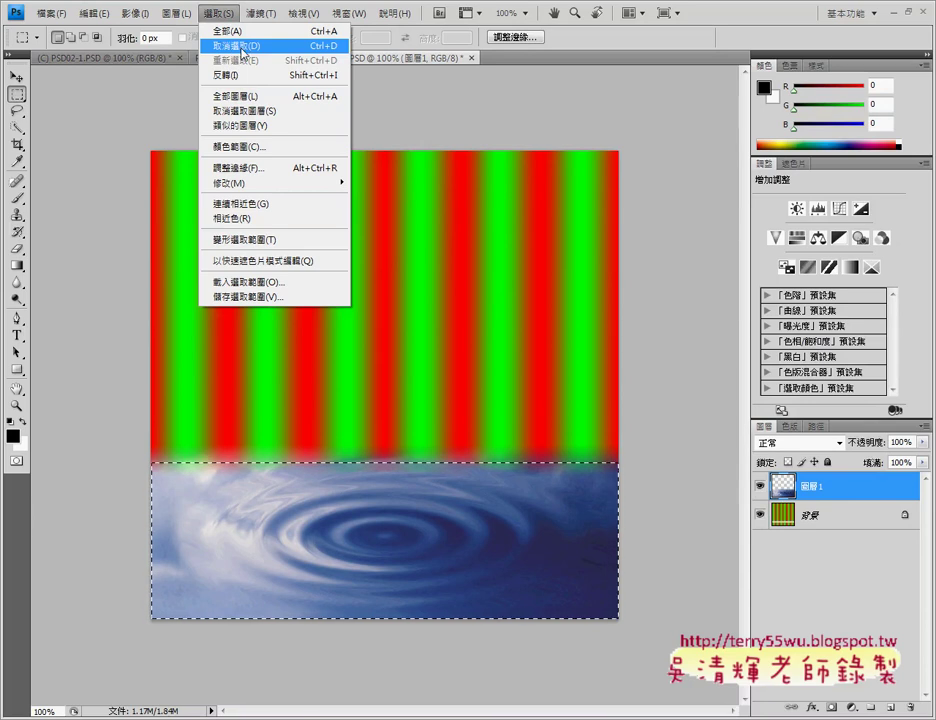
{"action": "left_click", "coordinate": [242, 47]}
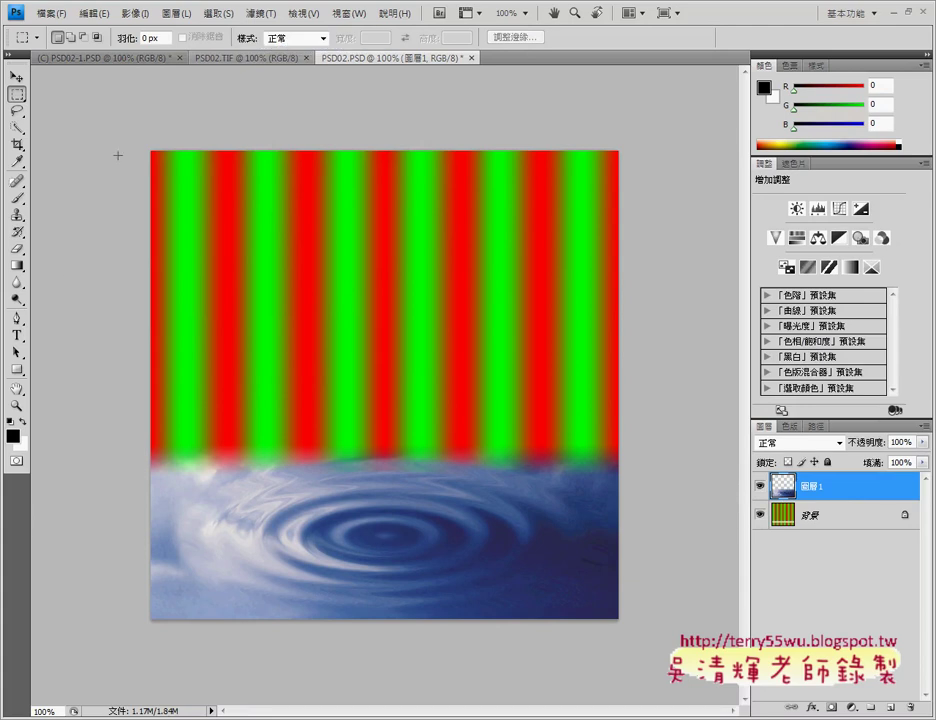
- In PSD02-1.PSD, select the duck's white background with the Quick Selection tool
{"action": "left_click", "coordinate": [110, 58]}
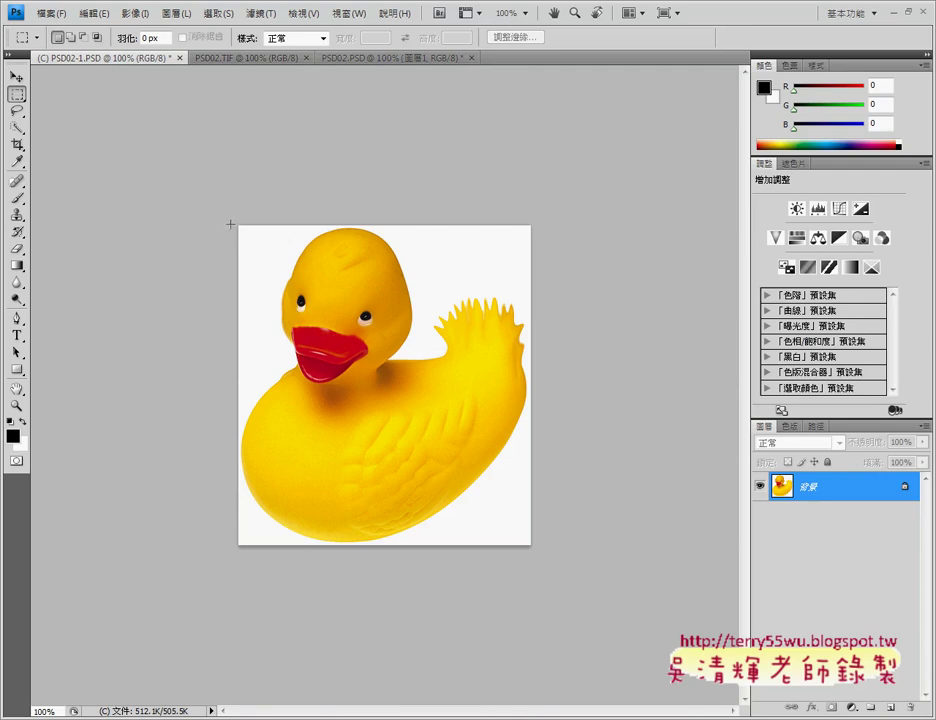
{"action": "left_click", "coordinate": [15, 128]}
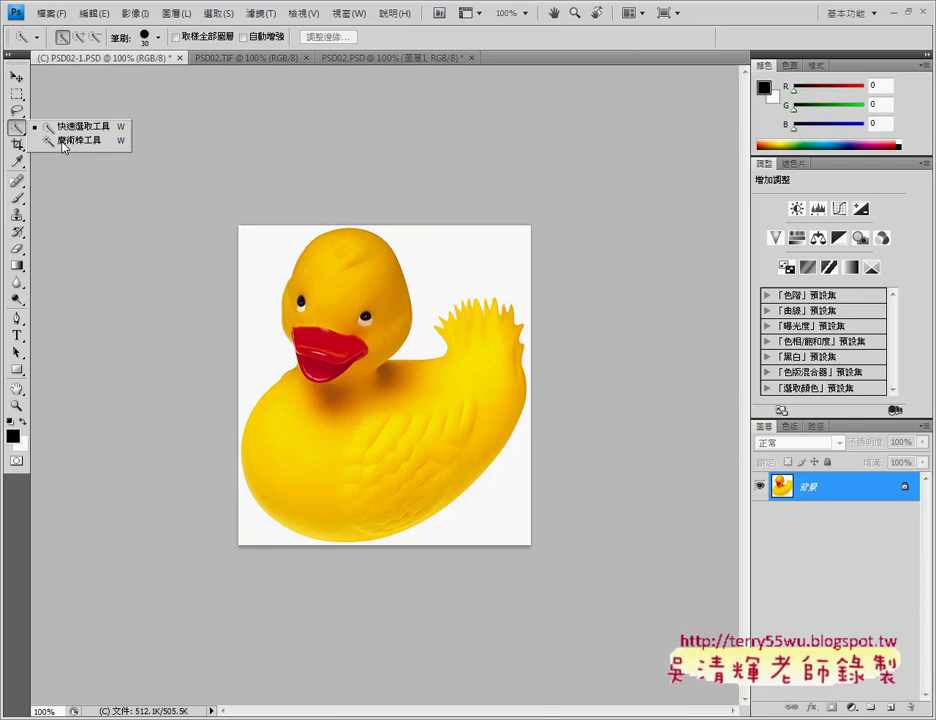
{"action": "left_click", "coordinate": [79, 128]}
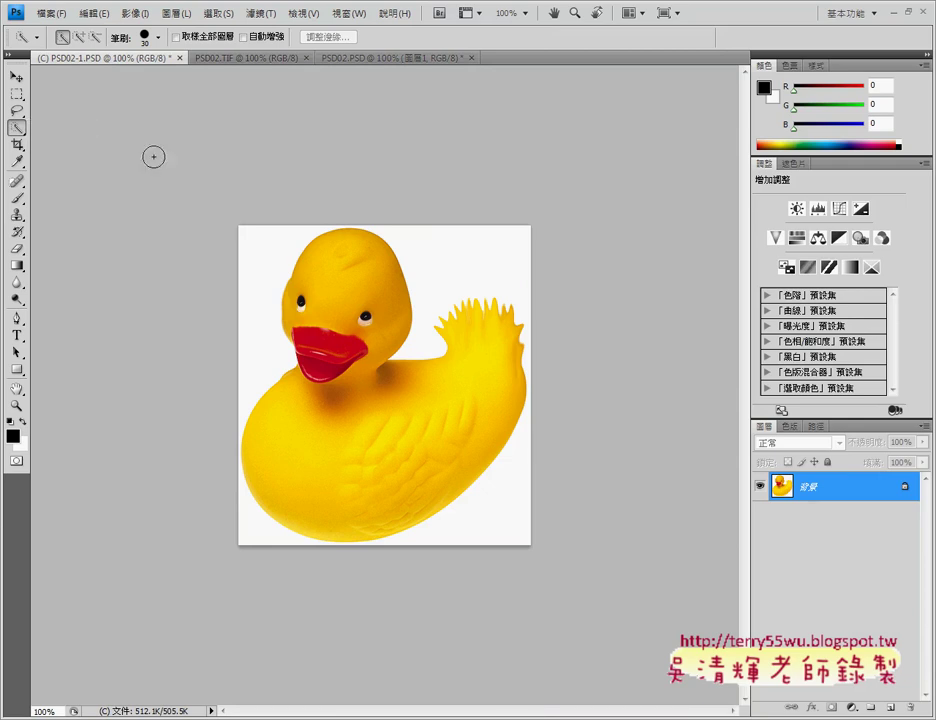
{"action": "left_click", "coordinate": [259, 251]}
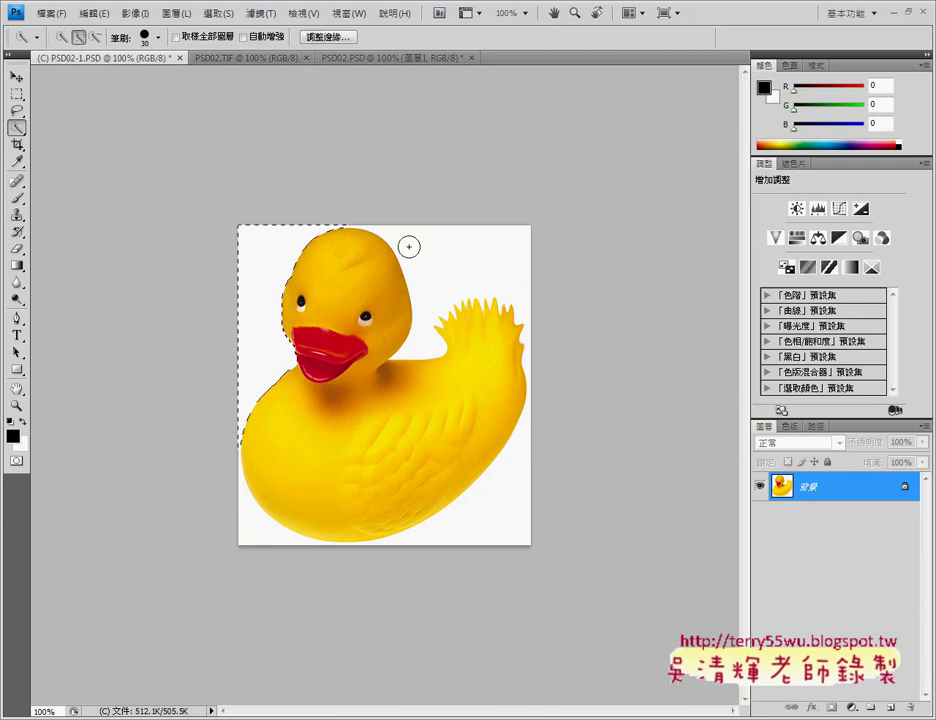
{"action": "left_click_drag", "start_coordinate": [409, 246], "coordinate": [426, 246]}
{"action": "left_click", "coordinate": [495, 490]}
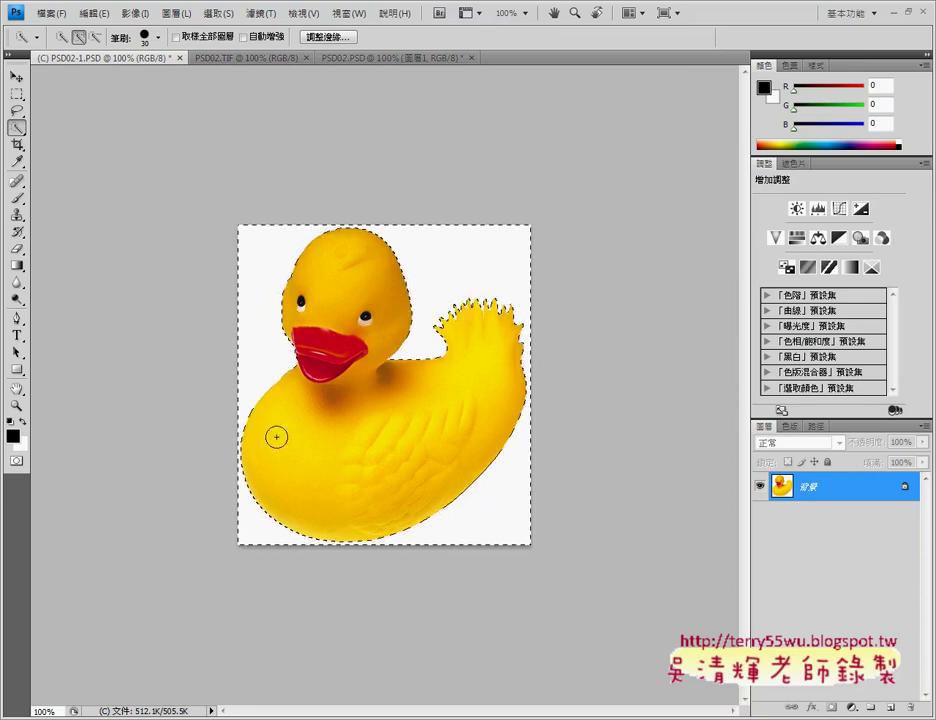
- Invert the selection to the duck, deselect it, and switch to the Magic Wand tool
{"action": "left_click", "coordinate": [218, 13]}
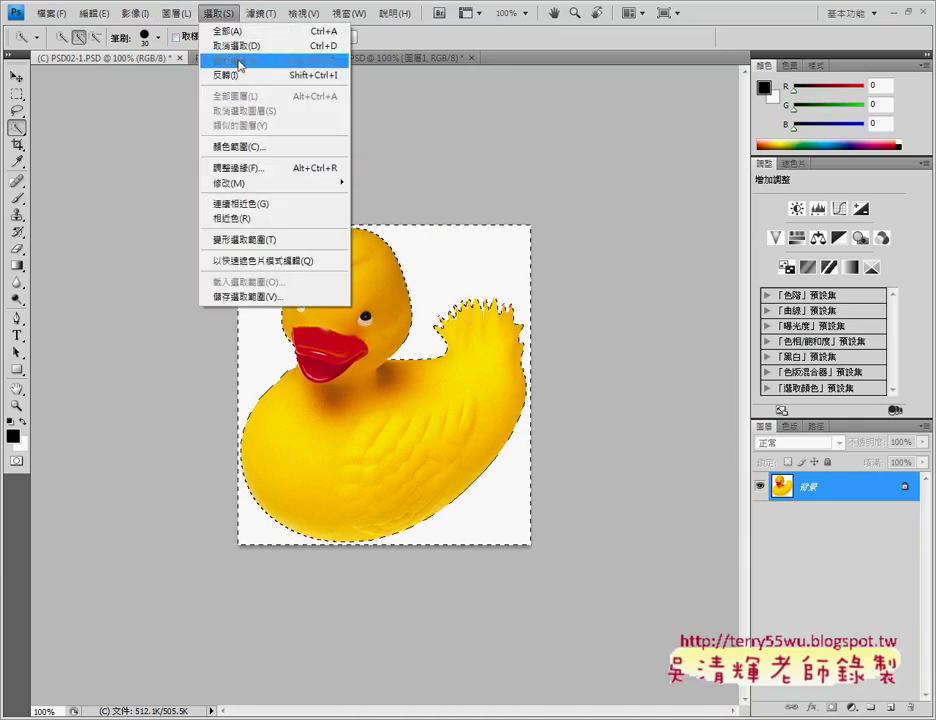
{"action": "left_click", "coordinate": [238, 62]}
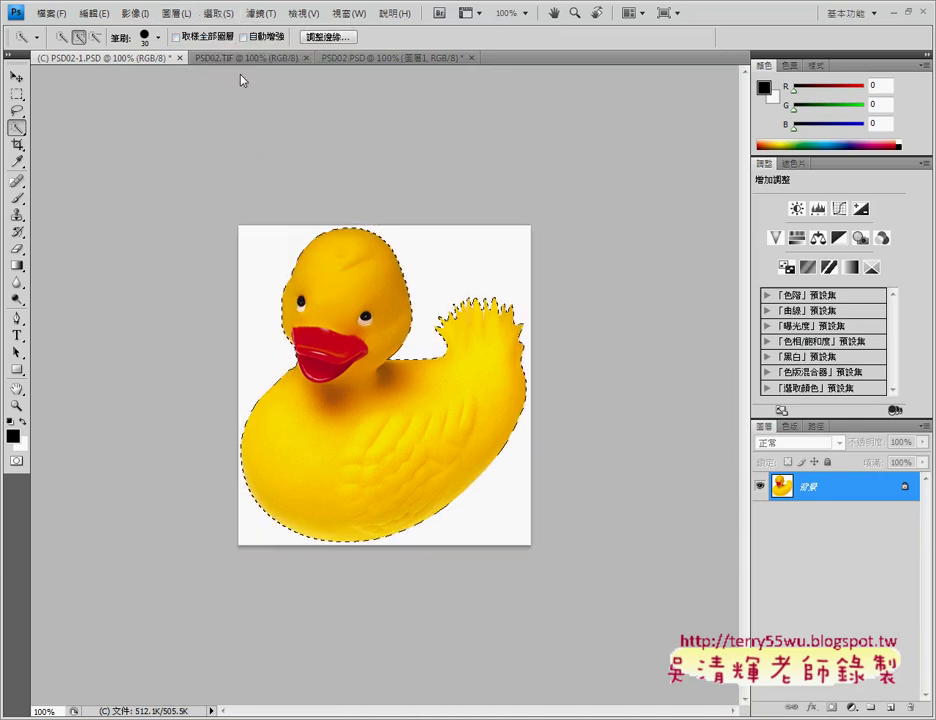
{"action": "left_click", "coordinate": [218, 13]}
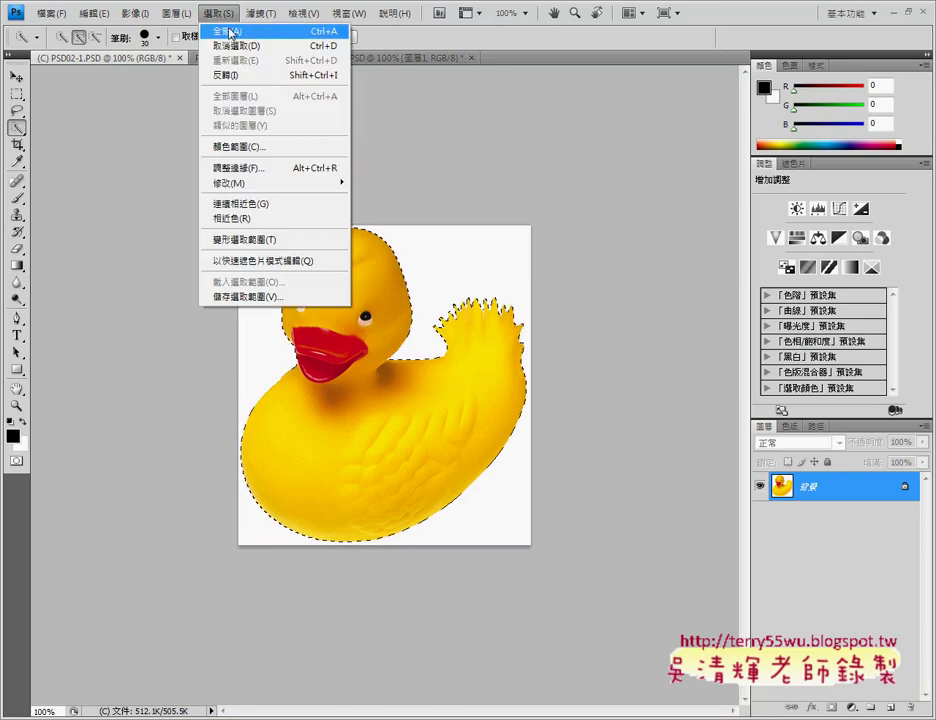
{"action": "left_click", "coordinate": [232, 46]}
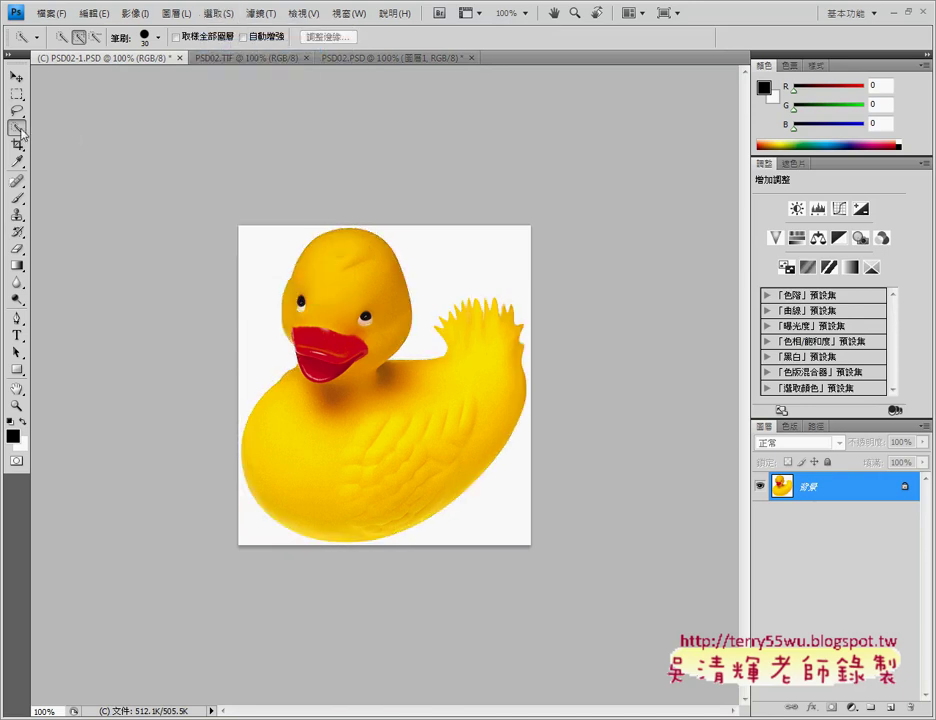
{"action": "left_click", "coordinate": [18, 128]}
{"action": "left_click", "coordinate": [72, 141]}
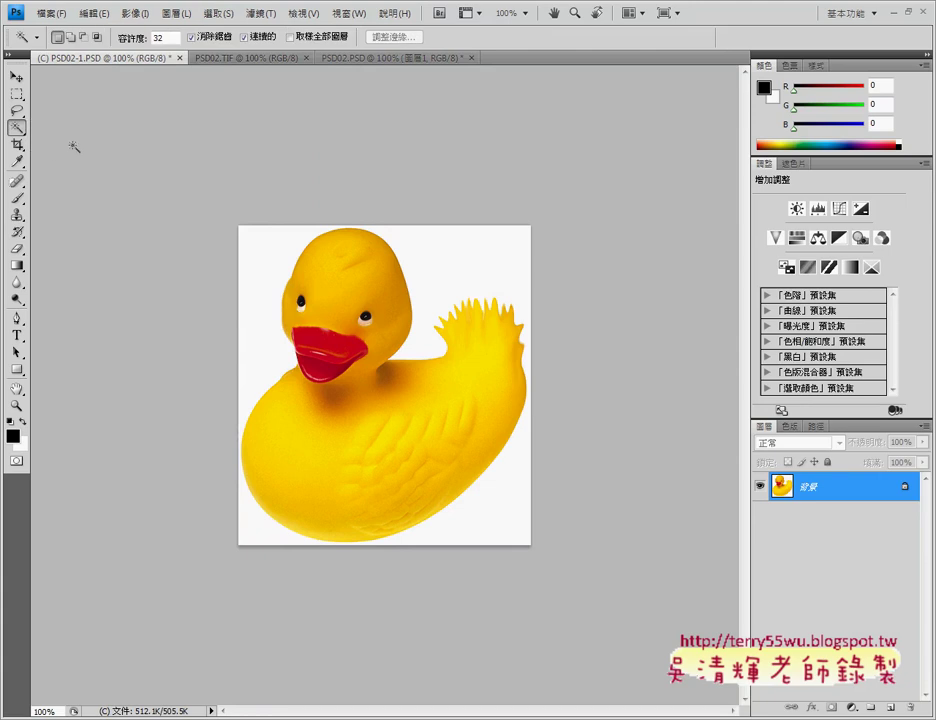
- Magic Wand the white background and invert so only the duck is selected, then return to PSD02.PSD
{"action": "left_click", "coordinate": [267, 255]}
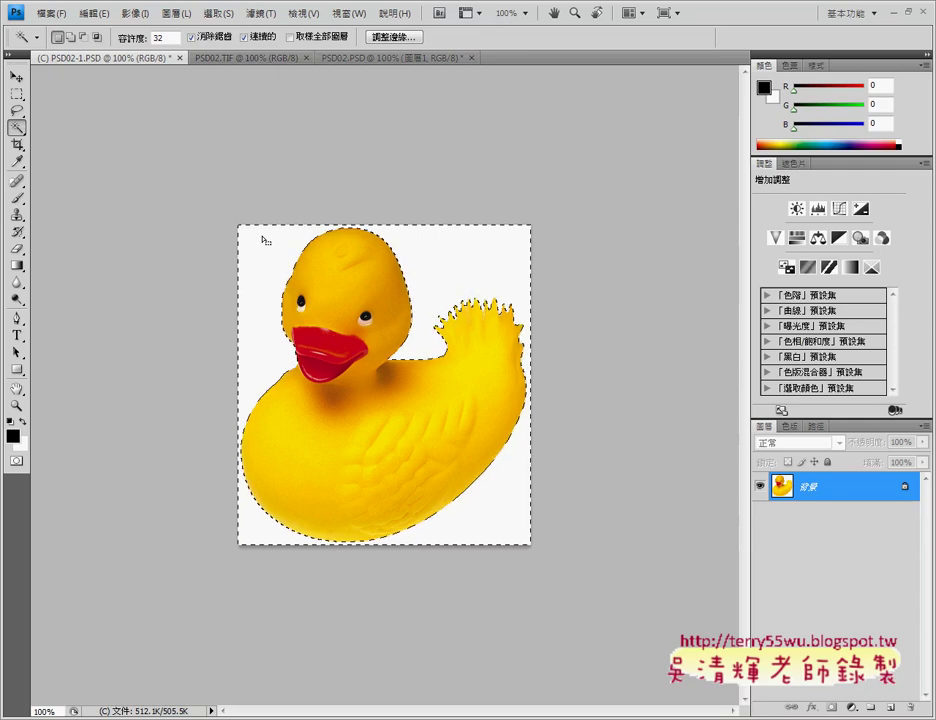
{"action": "right_click", "coordinate": [17, 128]}
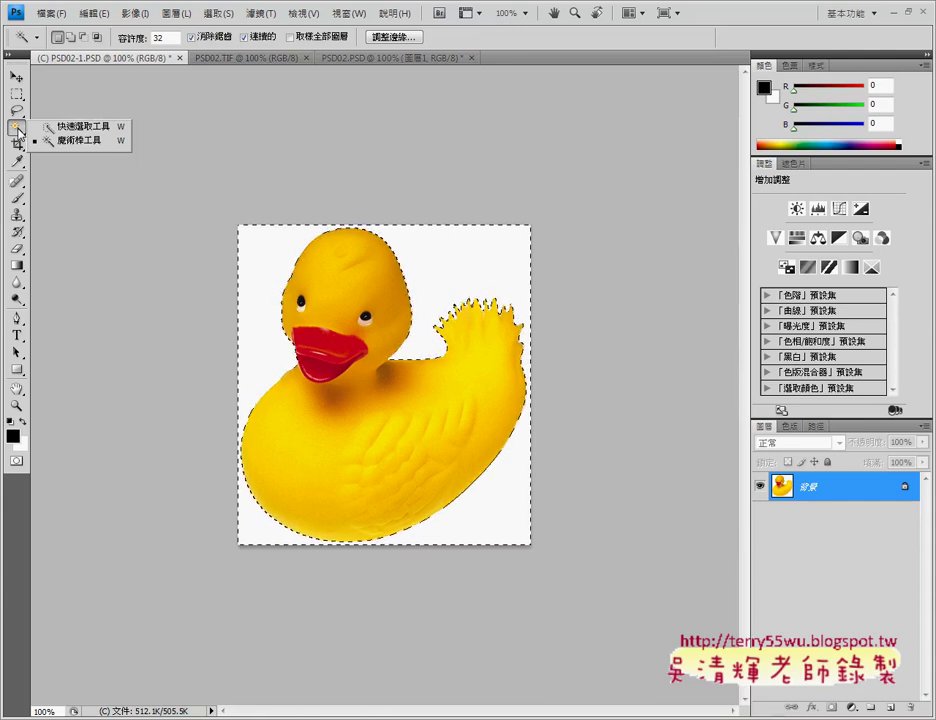
{"action": "left_click", "coordinate": [222, 14]}
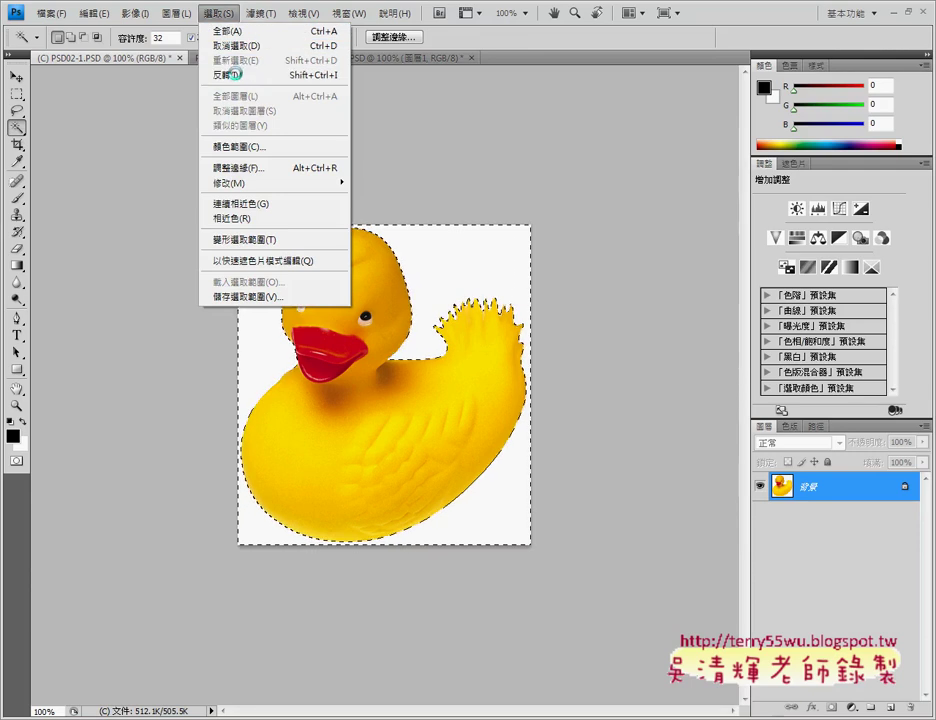
{"action": "left_click", "coordinate": [236, 75]}
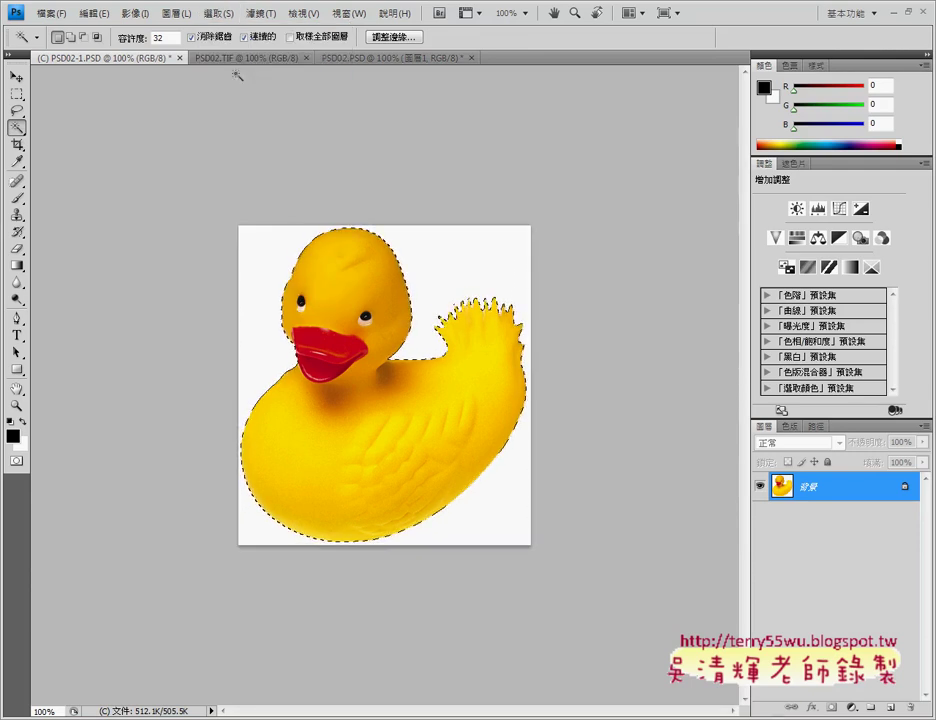
{"action": "left_click", "coordinate": [353, 59]}
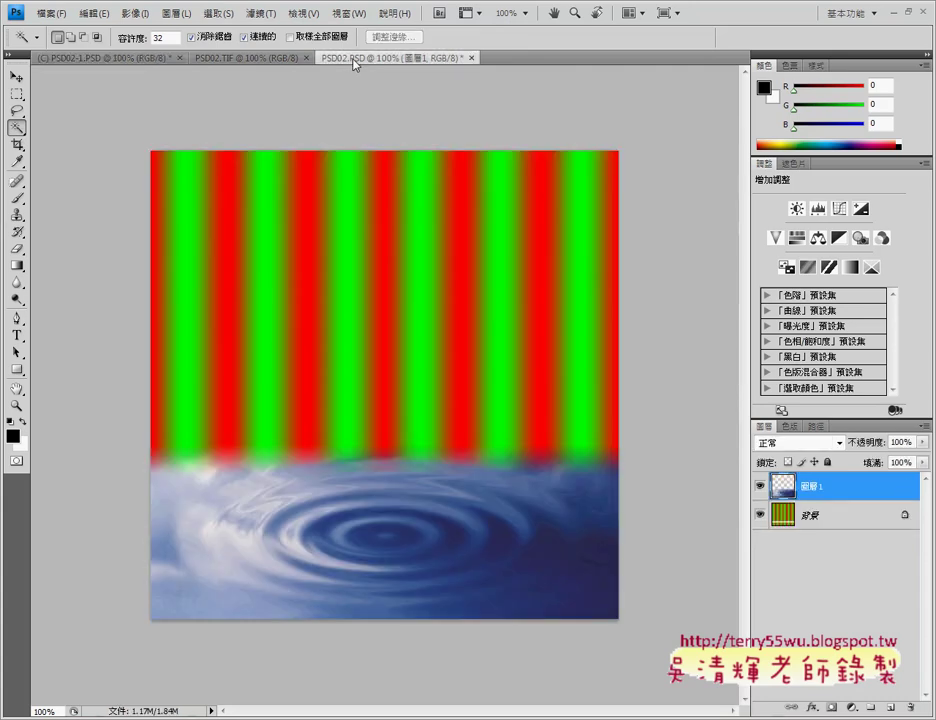
- Paste the duck into PSD02.PSD as a new layer, then view the PSD02.TIF reference
{"action": "key", "text": "ctrl+v"}
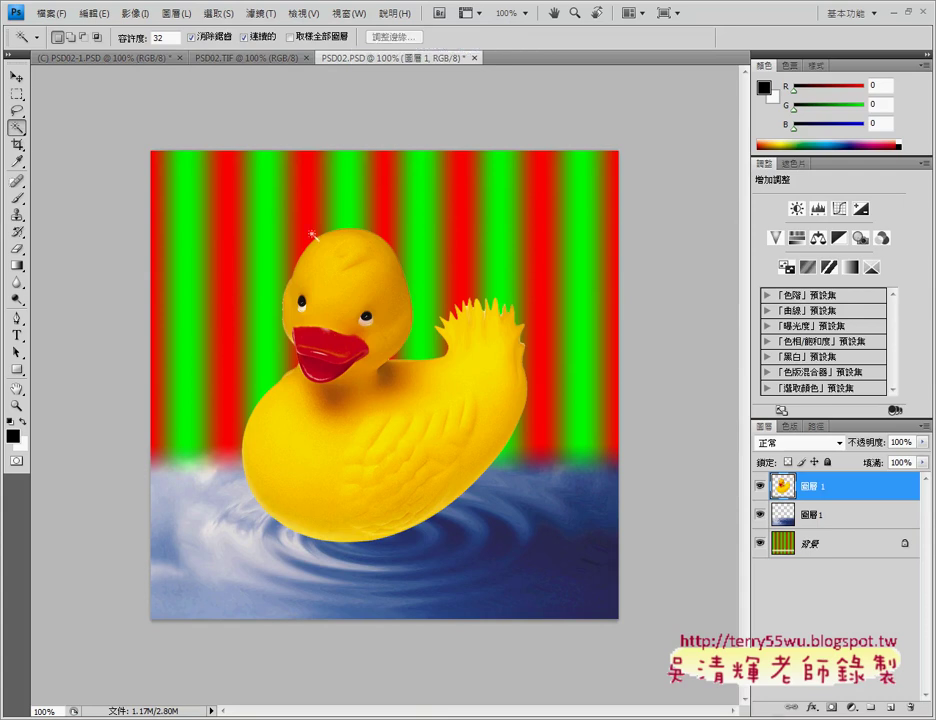
{"action": "left_click", "coordinate": [234, 59]}
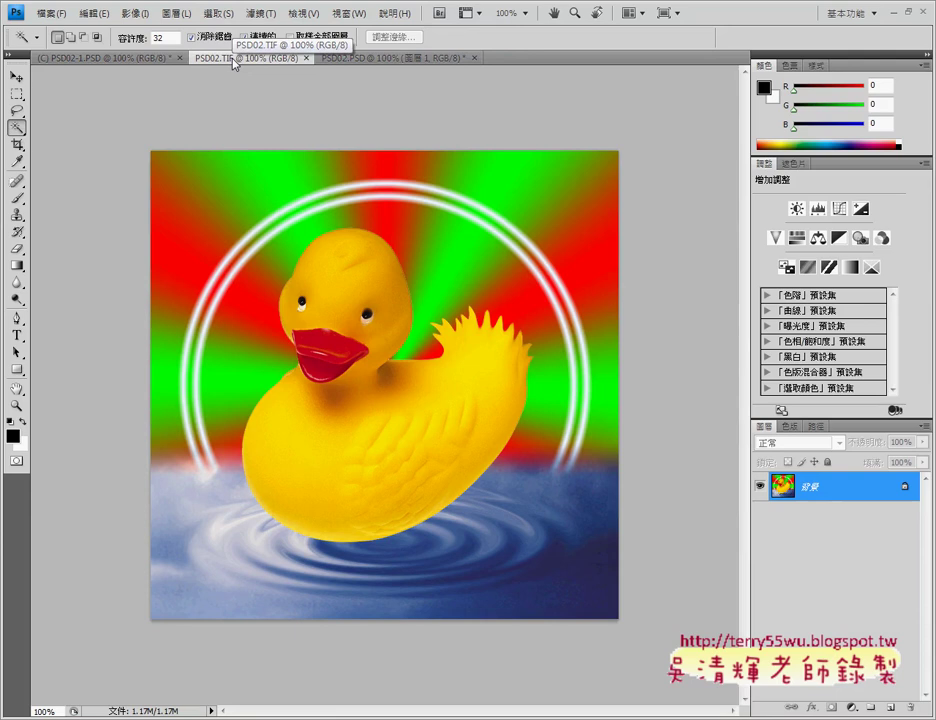
- In PSD02.PSD, hide both 圖層 1 layers (duck and water), then switch to the exercise PDF
{"action": "left_click", "coordinate": [378, 60]}
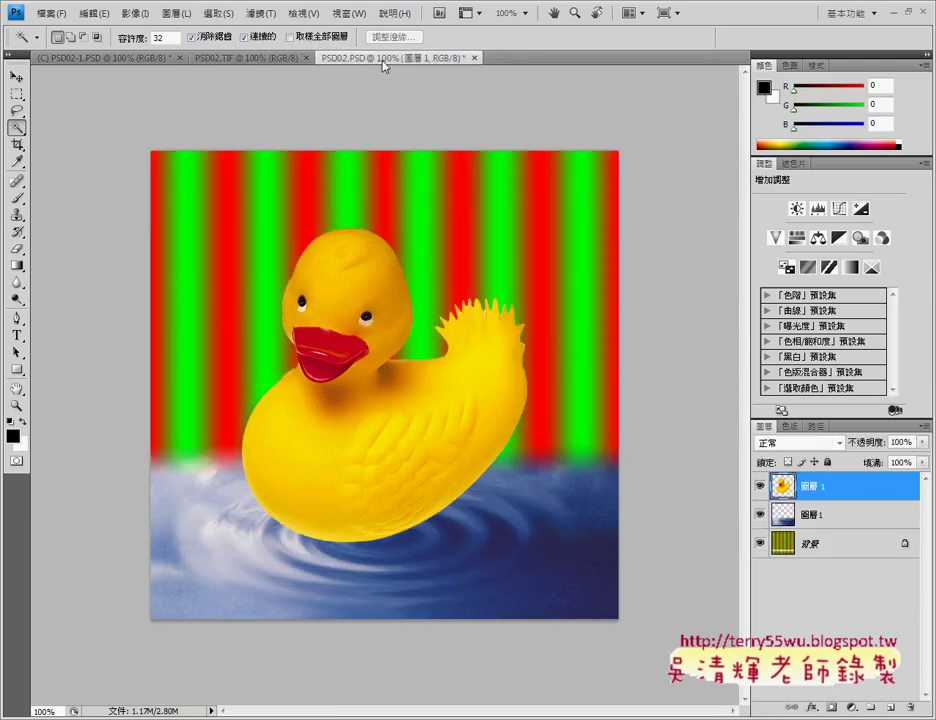
{"action": "left_click", "coordinate": [760, 486]}
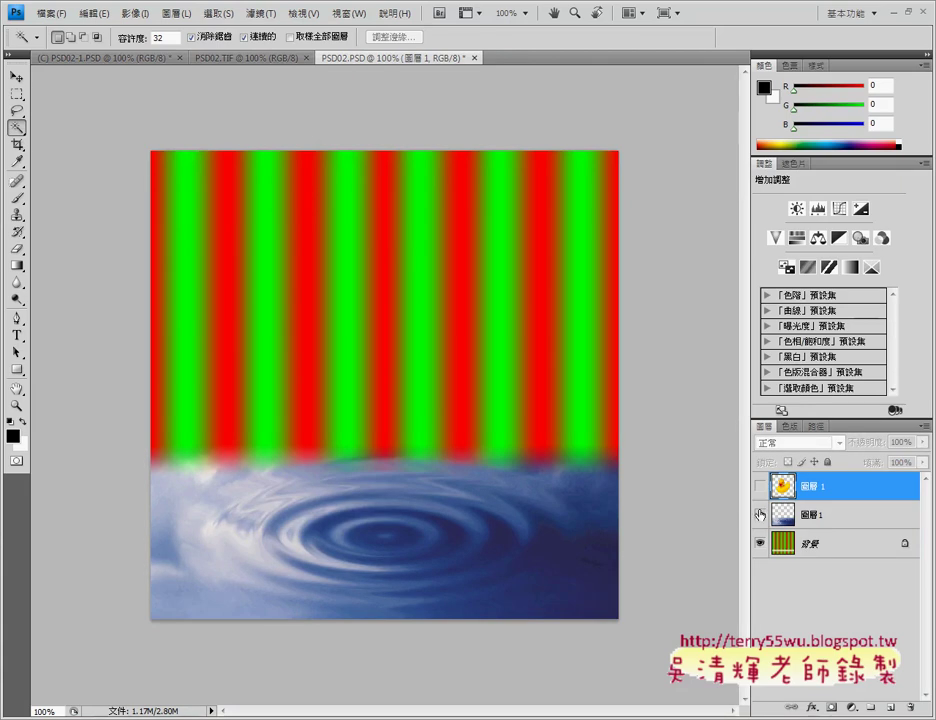
{"action": "left_click", "coordinate": [760, 513]}
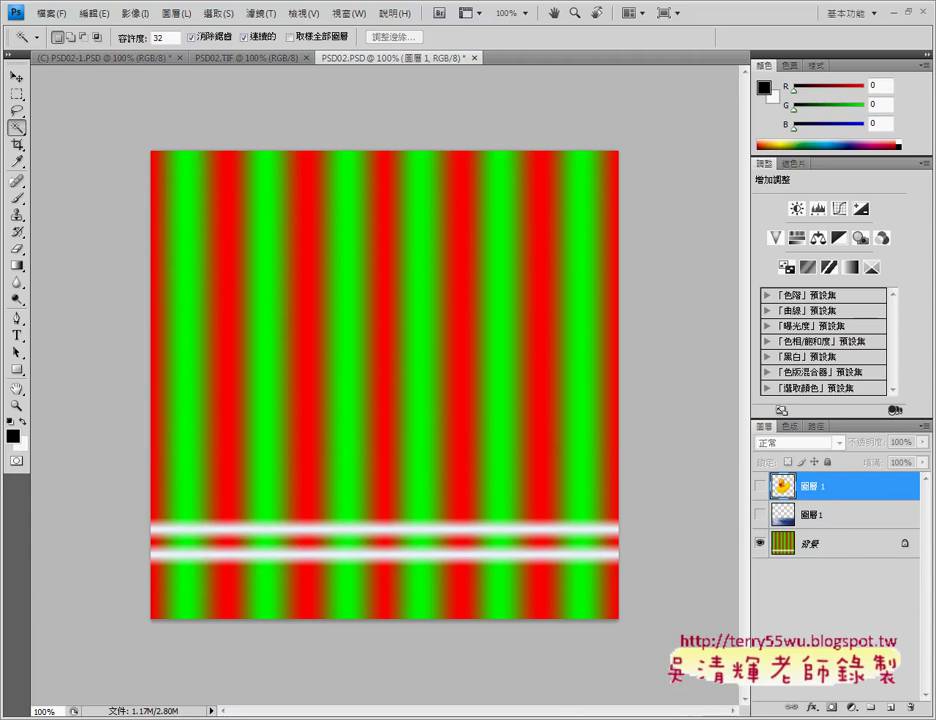
{"action": "key", "text": "alt+Tab"}
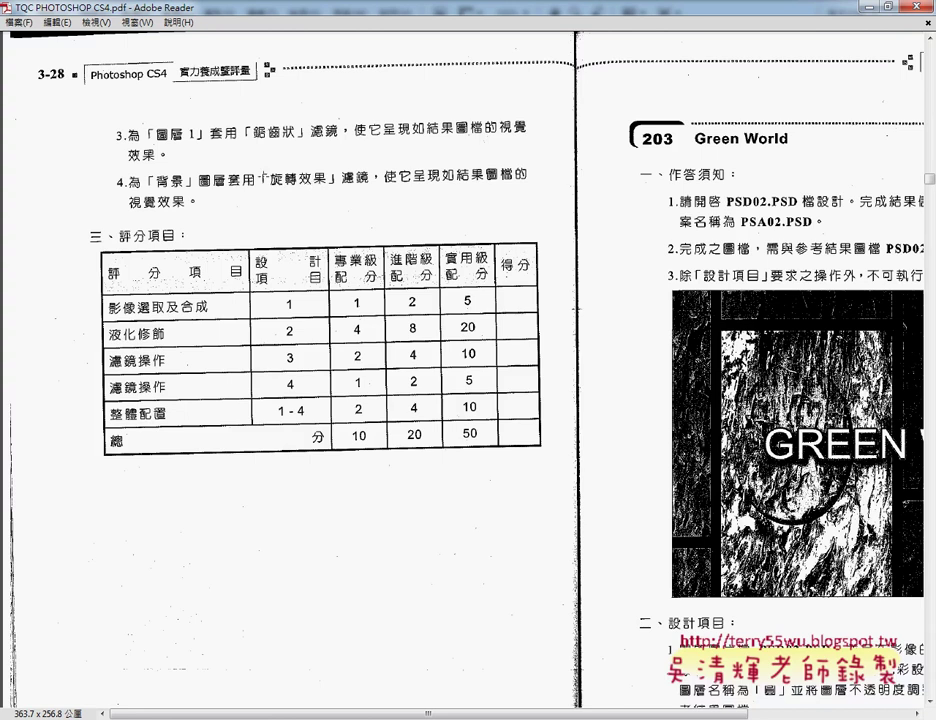
- Minimize Adobe Reader to get back to Photoshop
{"action": "left_click", "coordinate": [866, 9]}
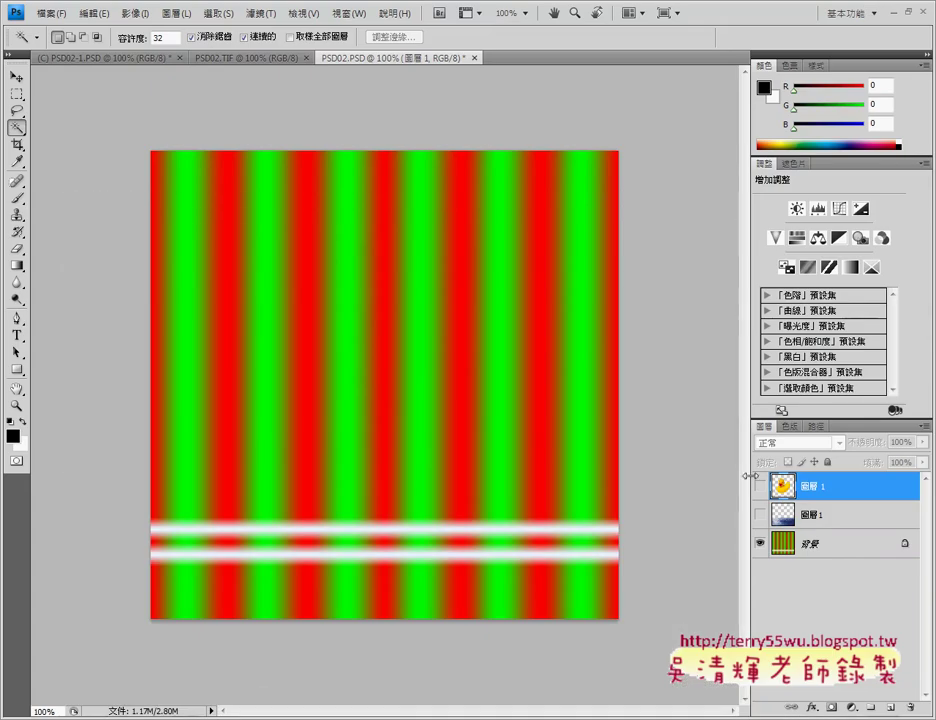
- Make the striped 背景 layer active and bring up the 濾鏡 > 扭曲 filters
{"action": "left_click", "coordinate": [836, 545]}
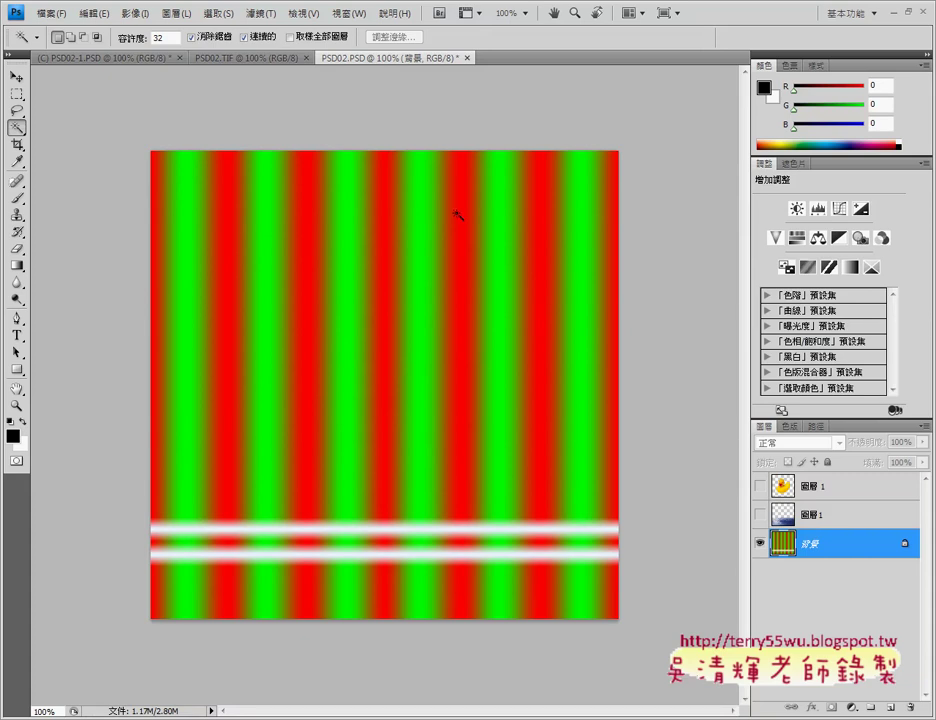
{"action": "left_click", "coordinate": [272, 16]}
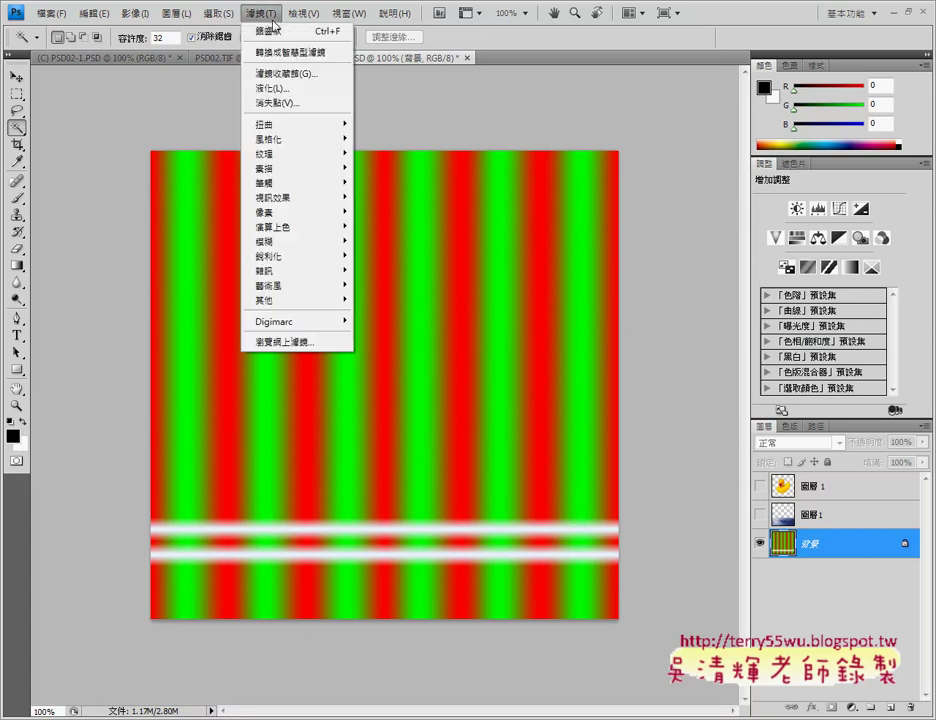
{"action": "mouse_move", "coordinate": [290, 124]}
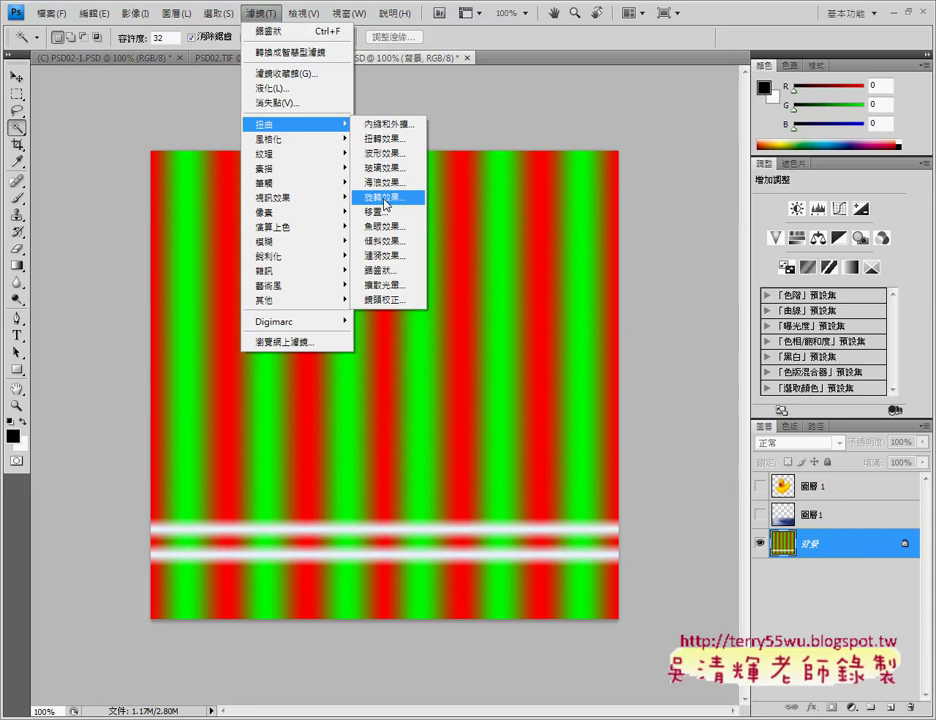
- Apply 旋轉效果 (Polar Coordinates) with 矩形到旋轉效果 to the striped background
{"action": "left_click", "coordinate": [385, 199]}
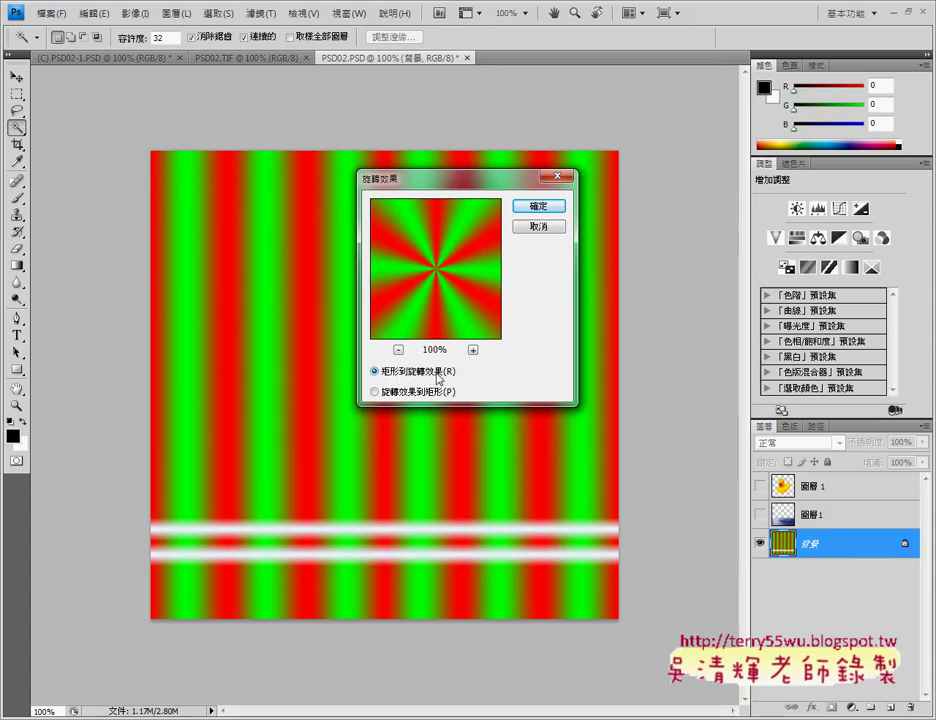
{"action": "left_click", "coordinate": [398, 393]}
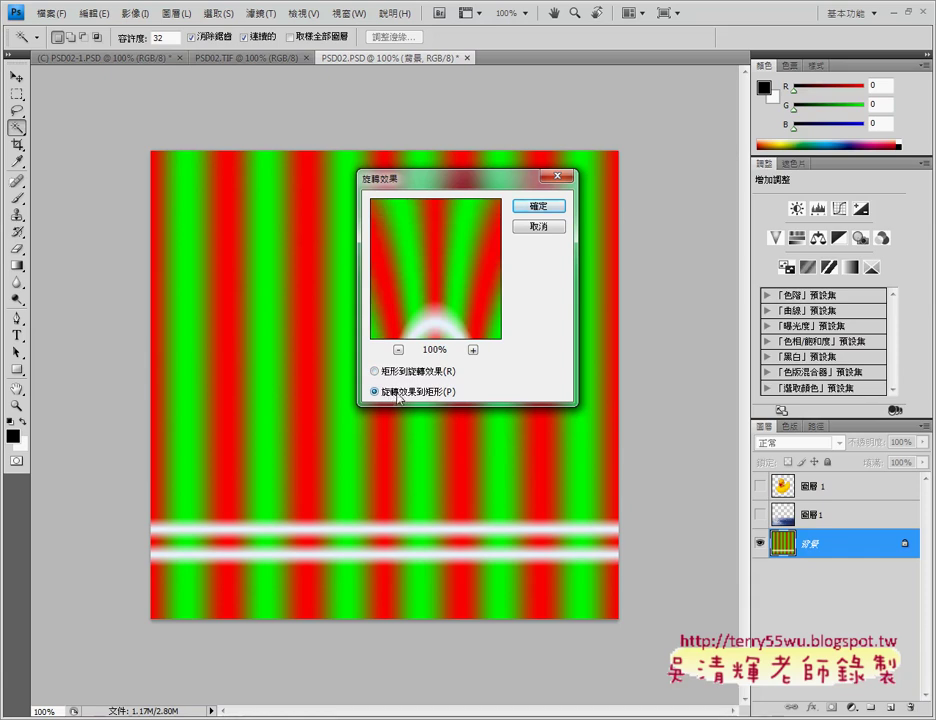
{"action": "left_click", "coordinate": [434, 372]}
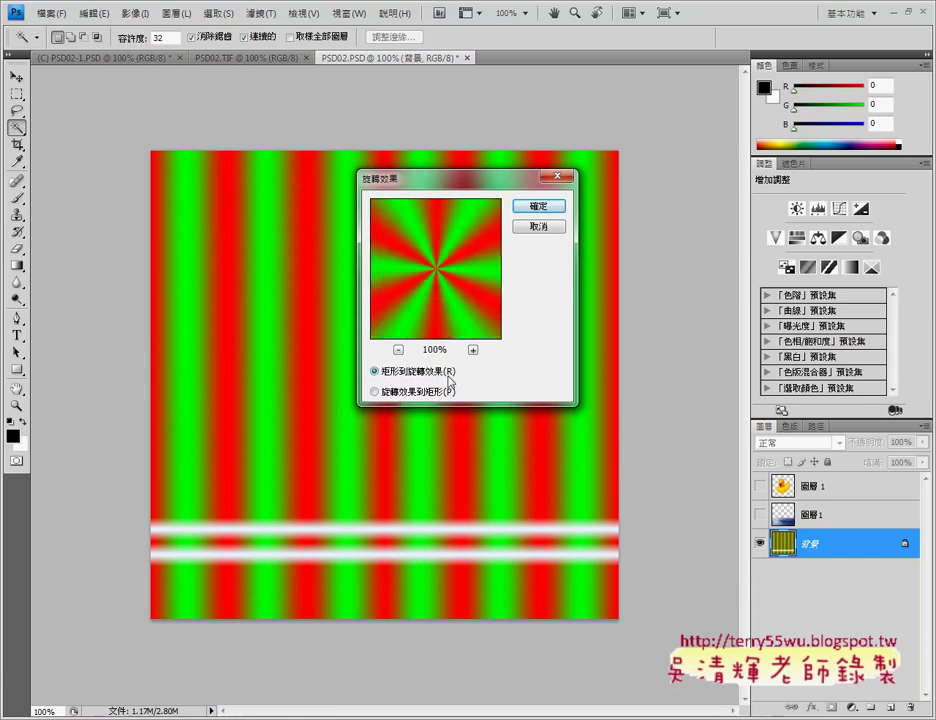
{"action": "left_click", "coordinate": [540, 207]}
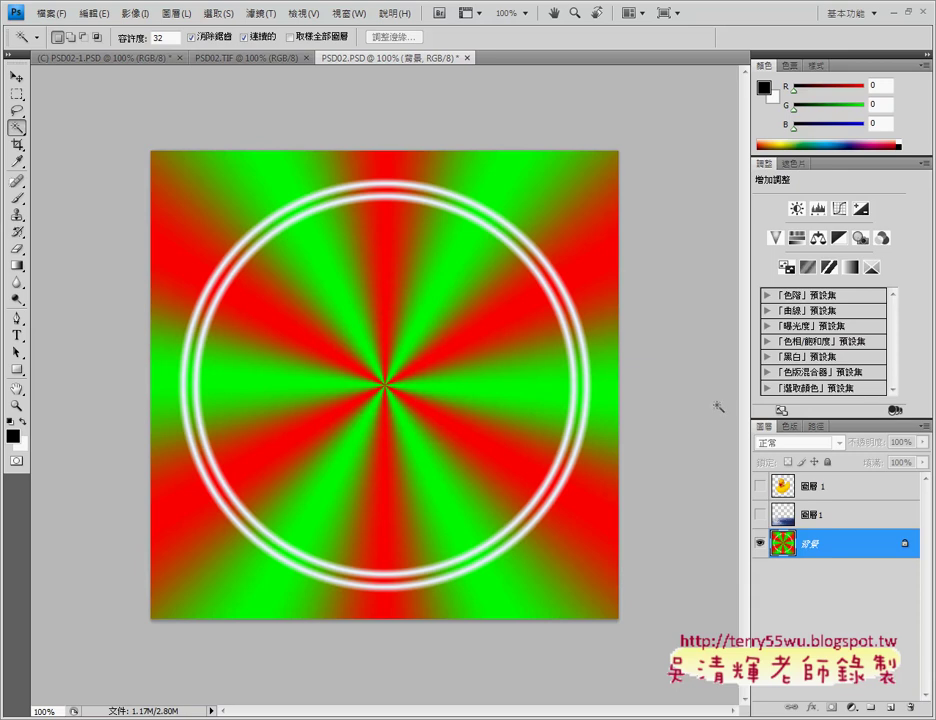
- Show the duck and water layers again, then browse Save As to folder 202 and cancel
{"action": "left_click", "coordinate": [758, 486]}
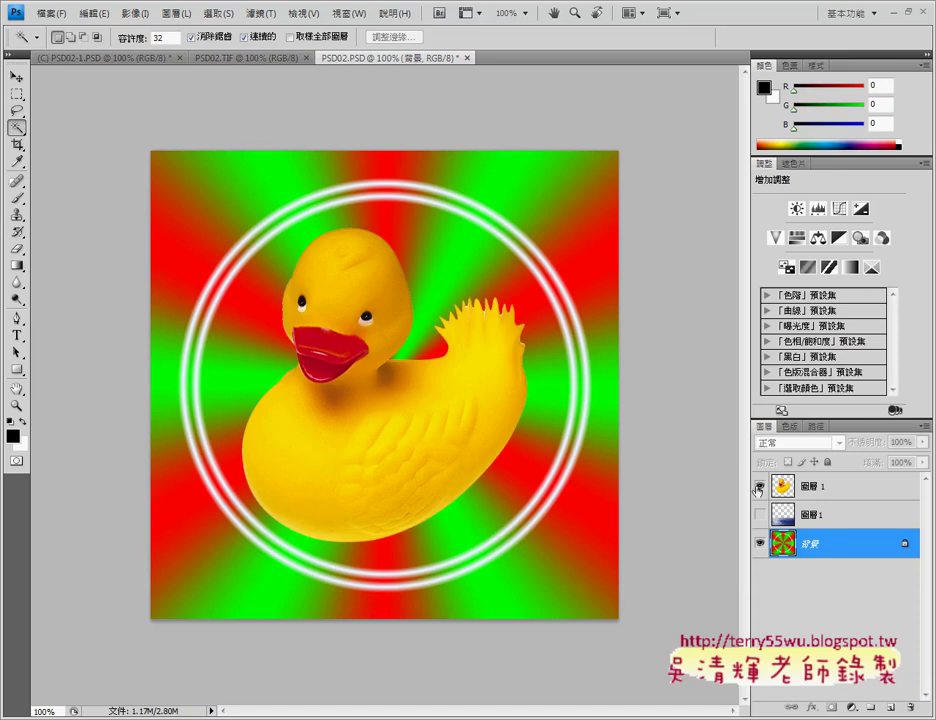
{"action": "left_click", "coordinate": [762, 515]}
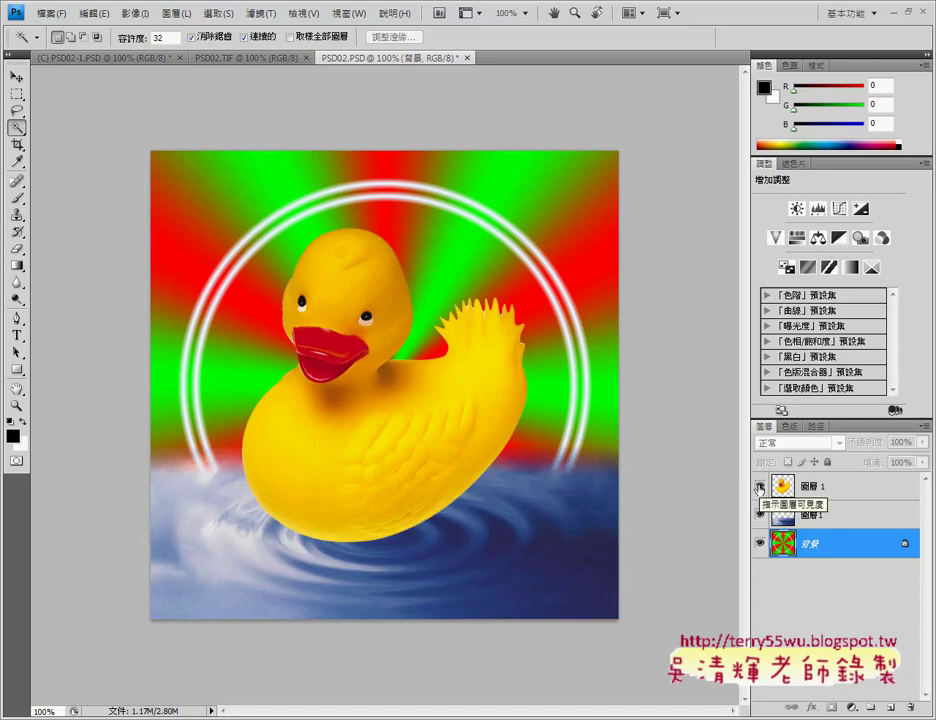
{"action": "left_click", "coordinate": [50, 13]}
{"action": "left_click", "coordinate": [78, 219]}
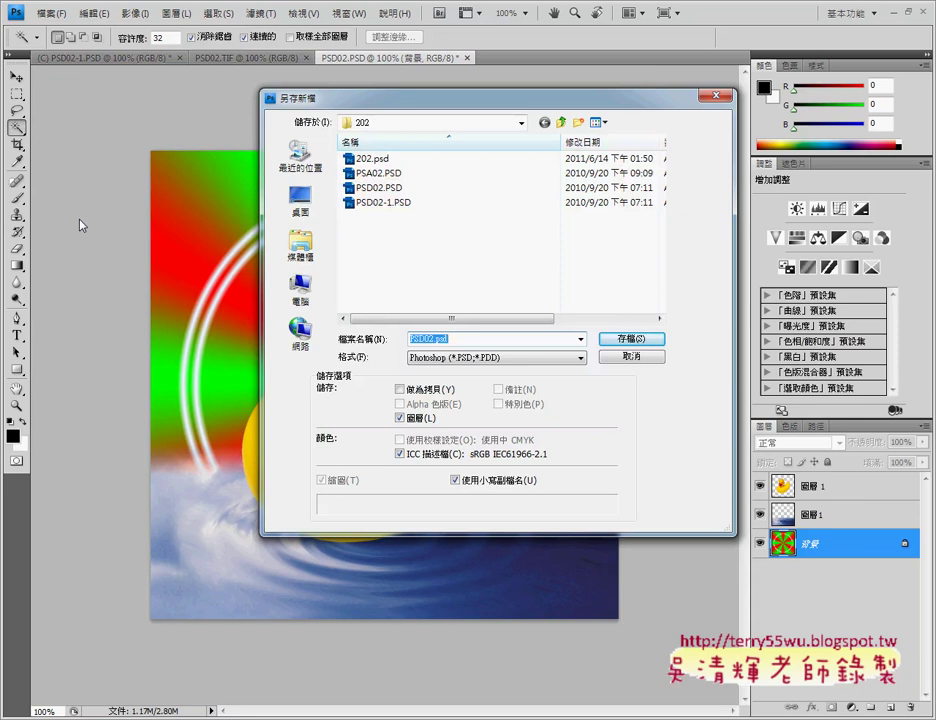
{"action": "left_click", "coordinate": [299, 198]}
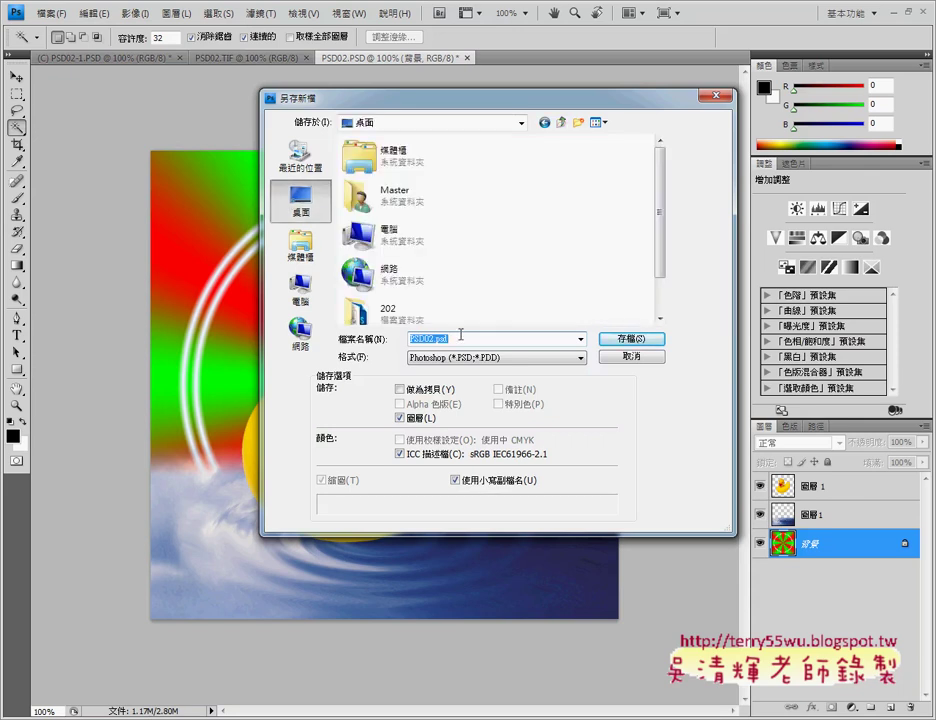
{"action": "type", "text": "20"}
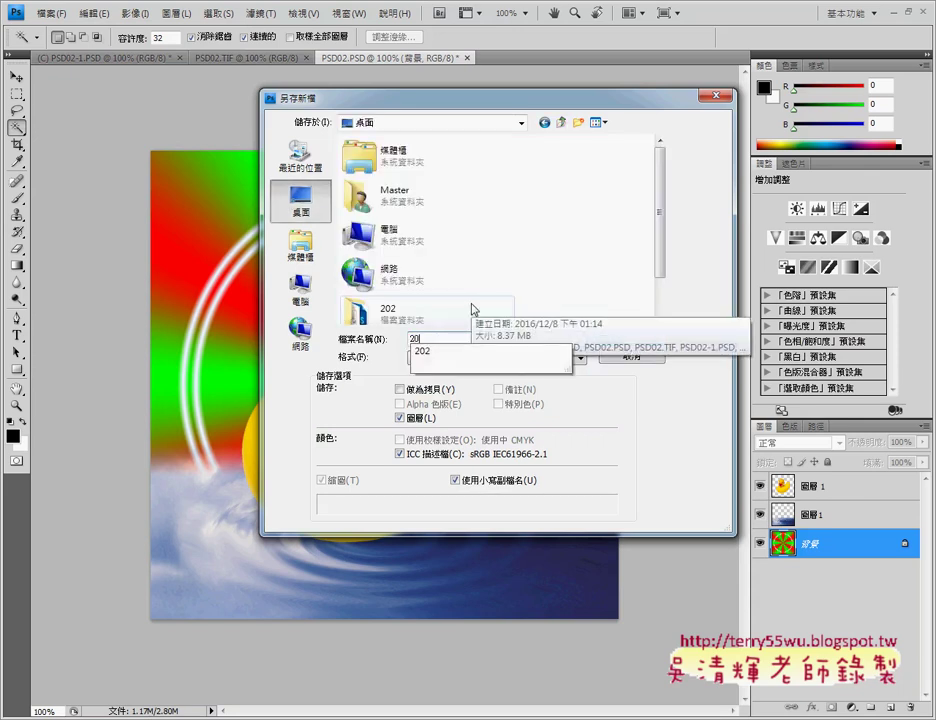
{"action": "type", "text": "2"}
{"action": "key", "text": "Return"}
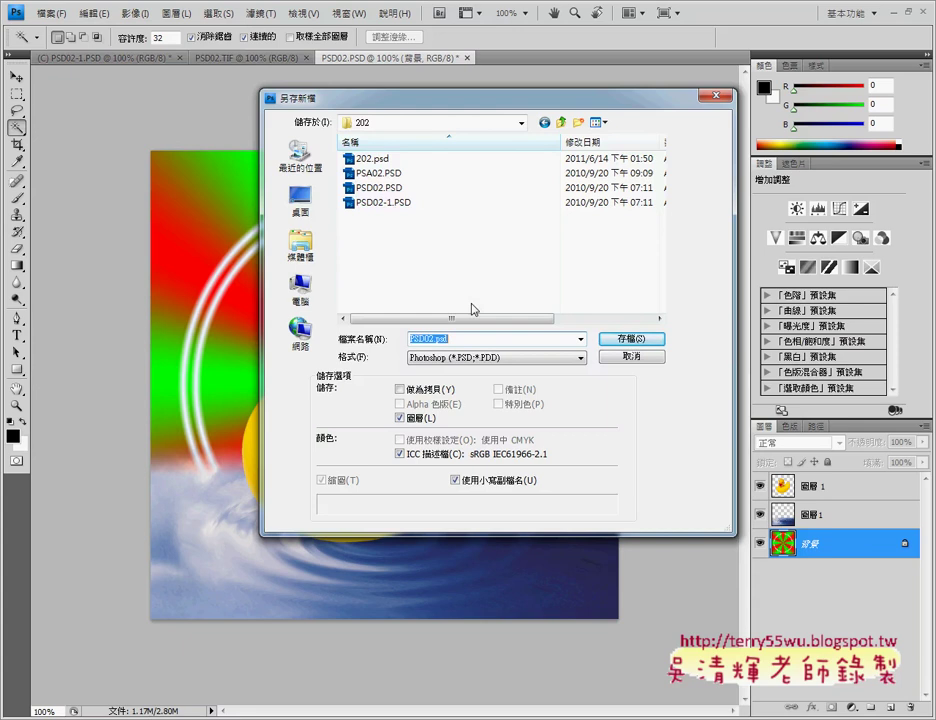
{"action": "left_click", "coordinate": [634, 357]}
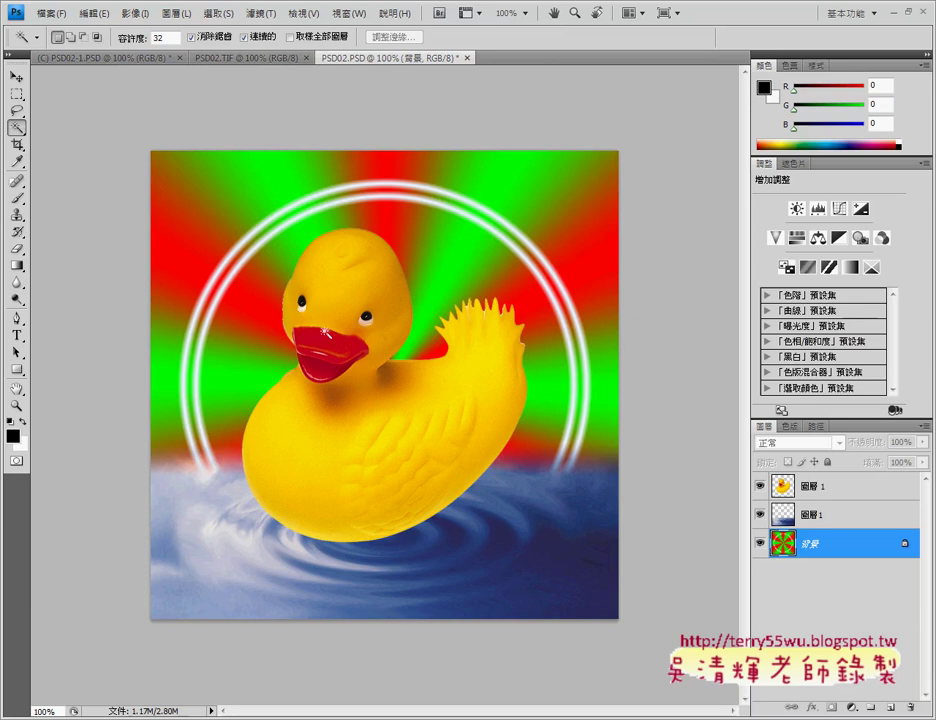
- Bring PSD02-1.PSD forward and clear the selection around the duck with 選取 > 取消選取
{"action": "left_click", "coordinate": [115, 60]}
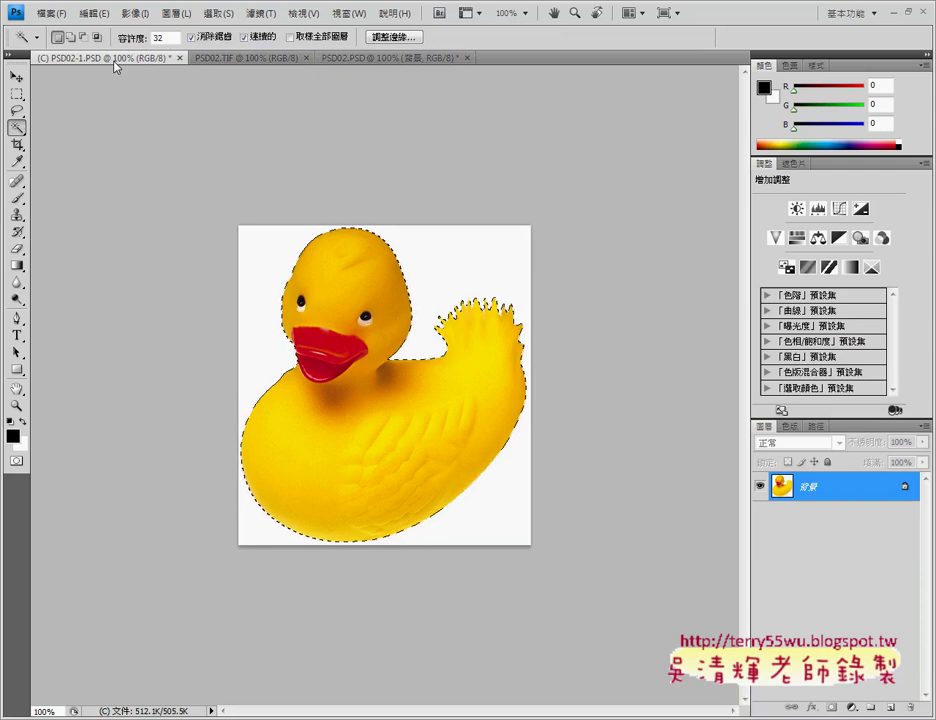
{"action": "left_click", "coordinate": [220, 14]}
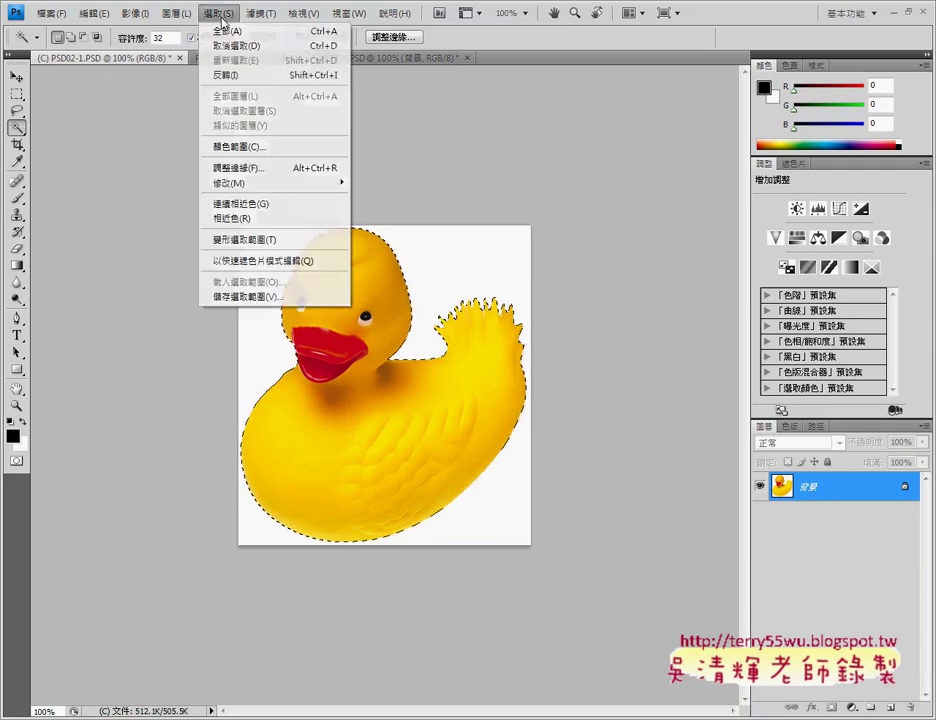
{"action": "left_click", "coordinate": [250, 46]}
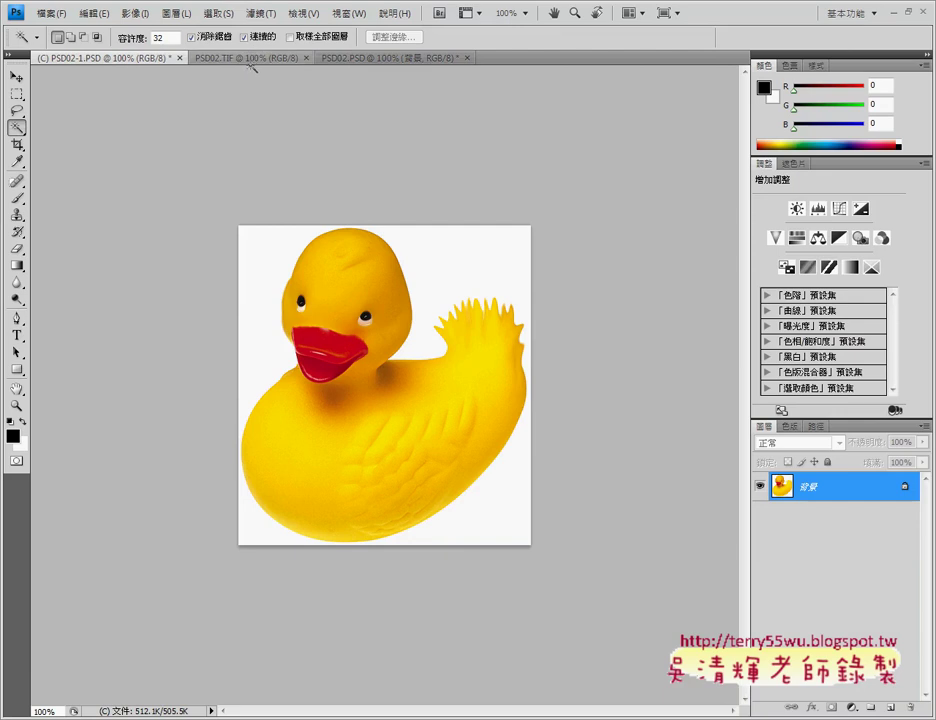
- Bring the finished PSD02.TIF reference image to the front
{"action": "left_click", "coordinate": [254, 60]}
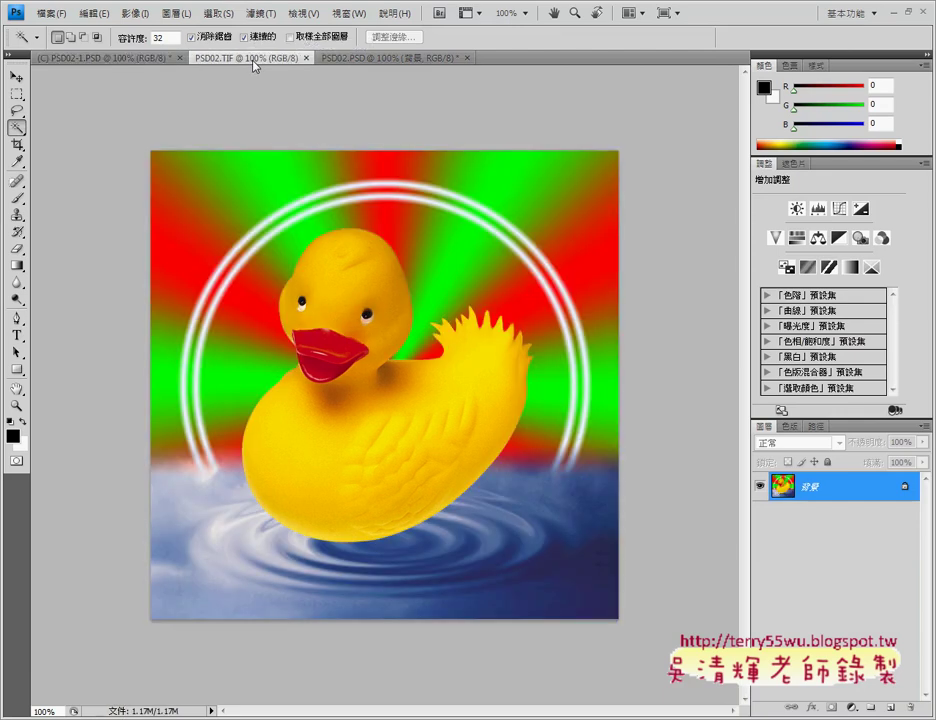